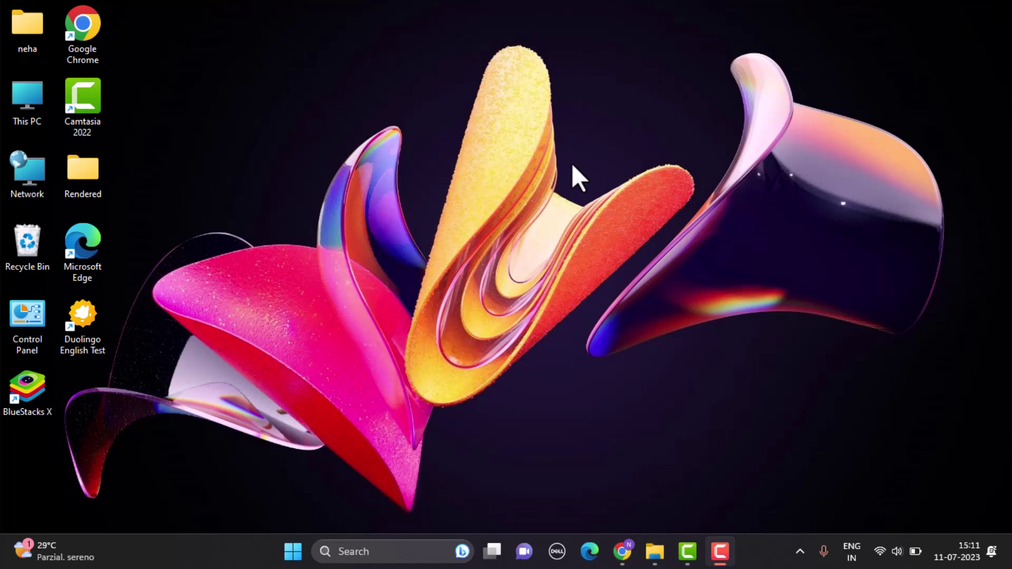
{"action": "left_click", "coordinate": [624, 551]}
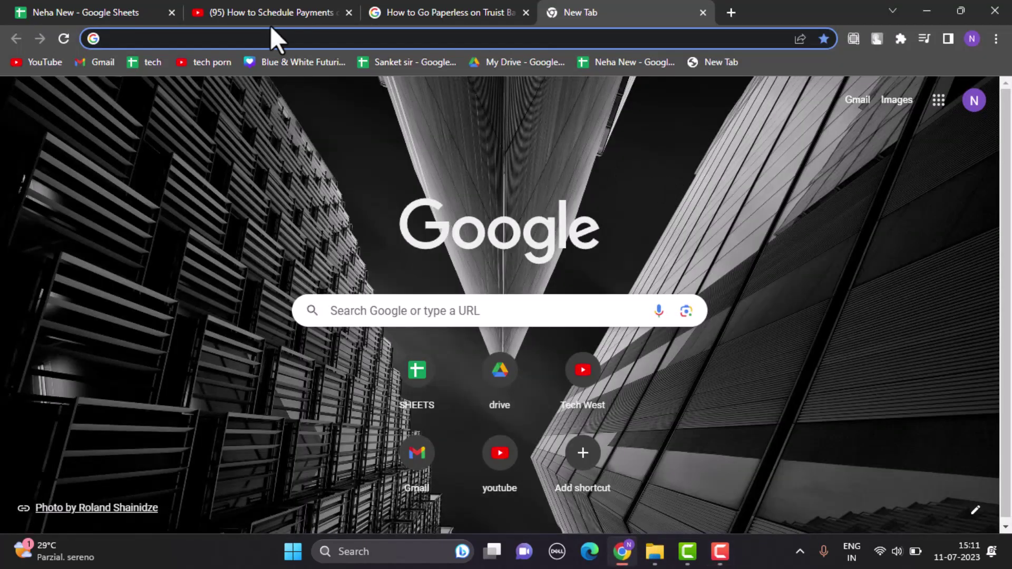
{"action": "type", "text": "https://www.westpac.com.au/"}
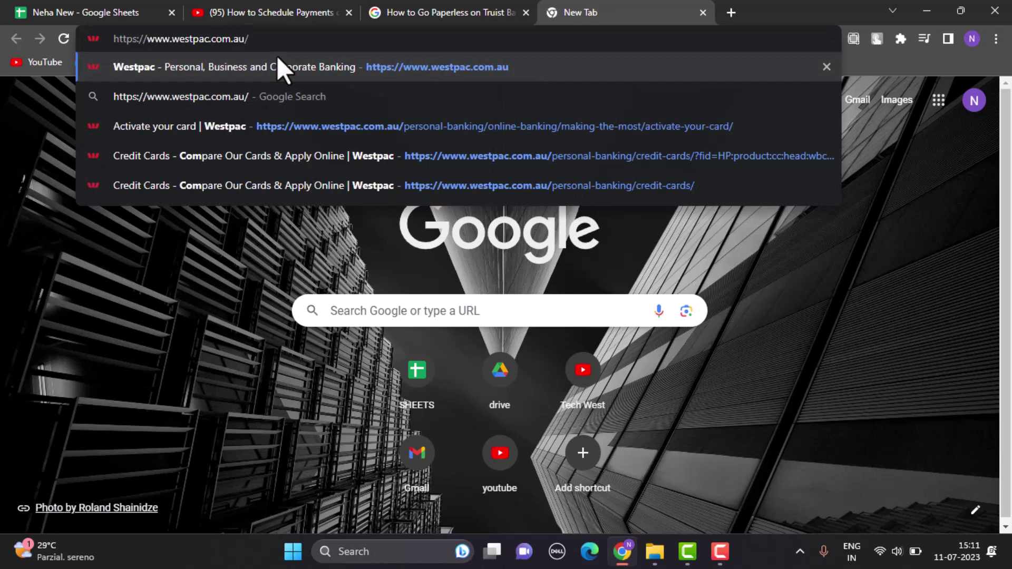
{"action": "key", "text": "Return"}
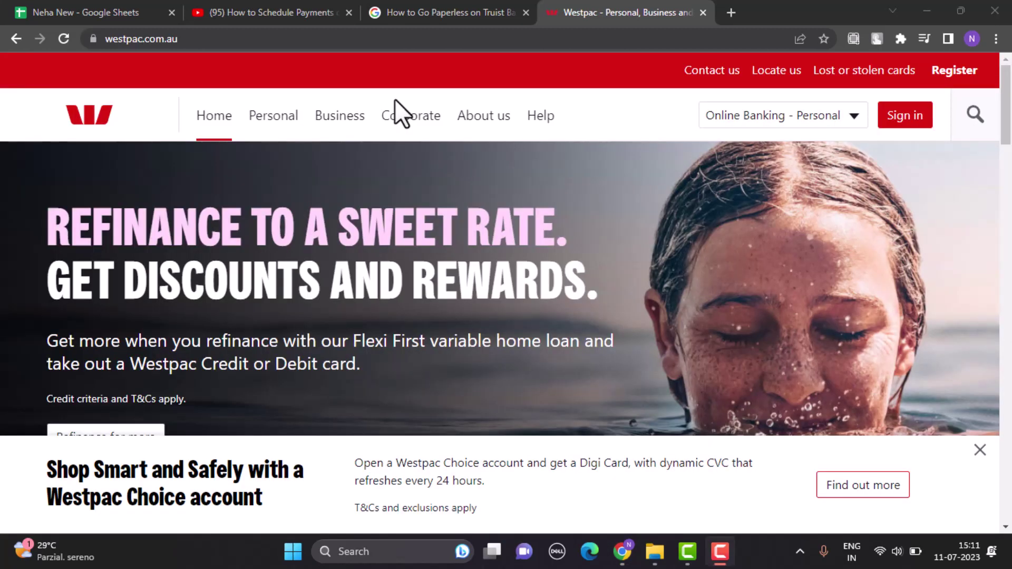
{"action": "scroll", "coordinate": [583, 253], "scroll_direction": "down", "scroll_amount": 3}
{"action": "scroll", "coordinate": [521, 211], "scroll_direction": "up", "scroll_amount": 3}
{"action": "scroll", "coordinate": [554, 211], "scroll_direction": "down", "scroll_amount": 3}
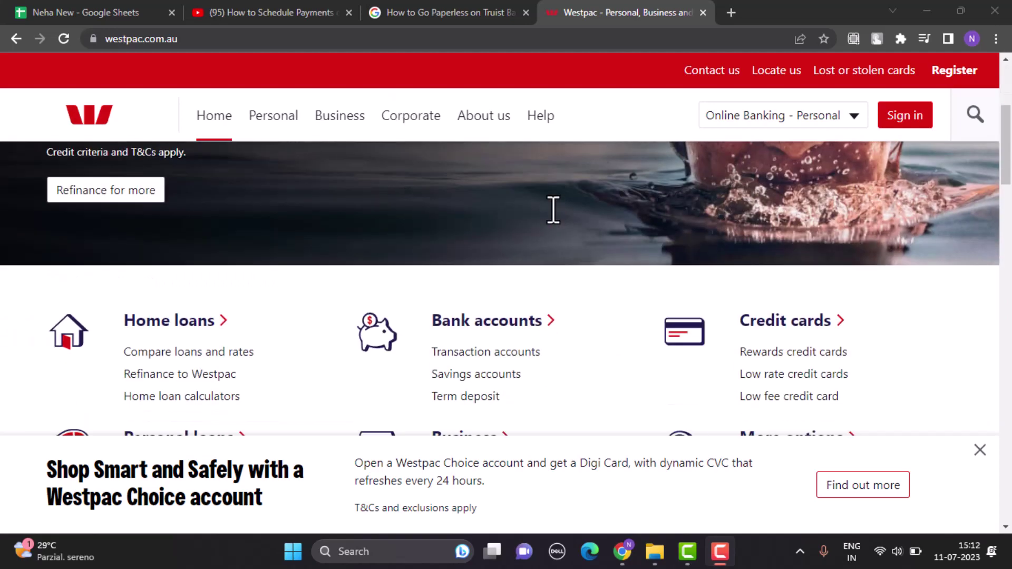
Step: Go to the Credit cards section from the Westpac home page
{"action": "left_click", "coordinate": [775, 325]}
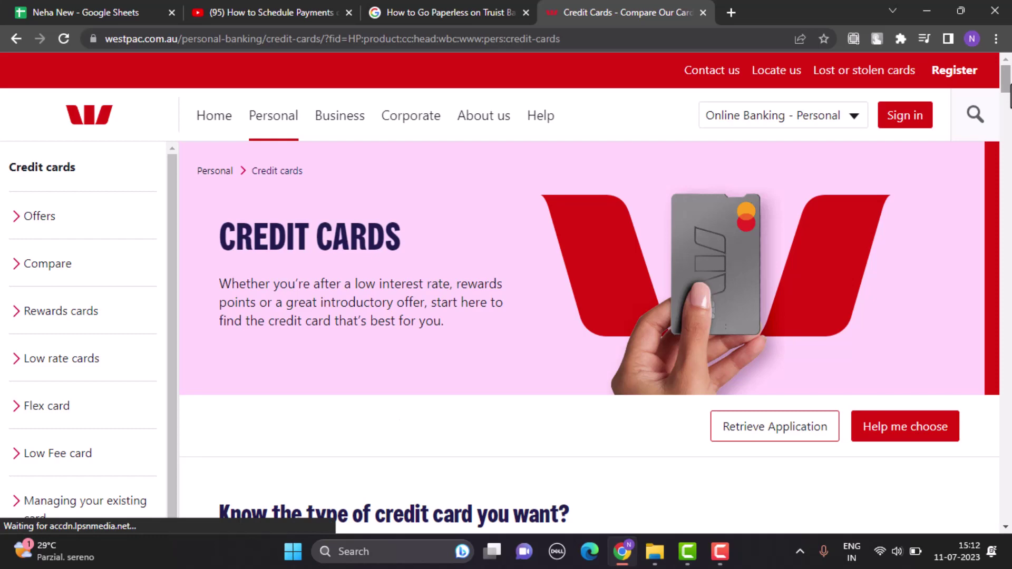
{"action": "left_click_drag", "start_coordinate": [1006, 82], "coordinate": [1006, 119]}
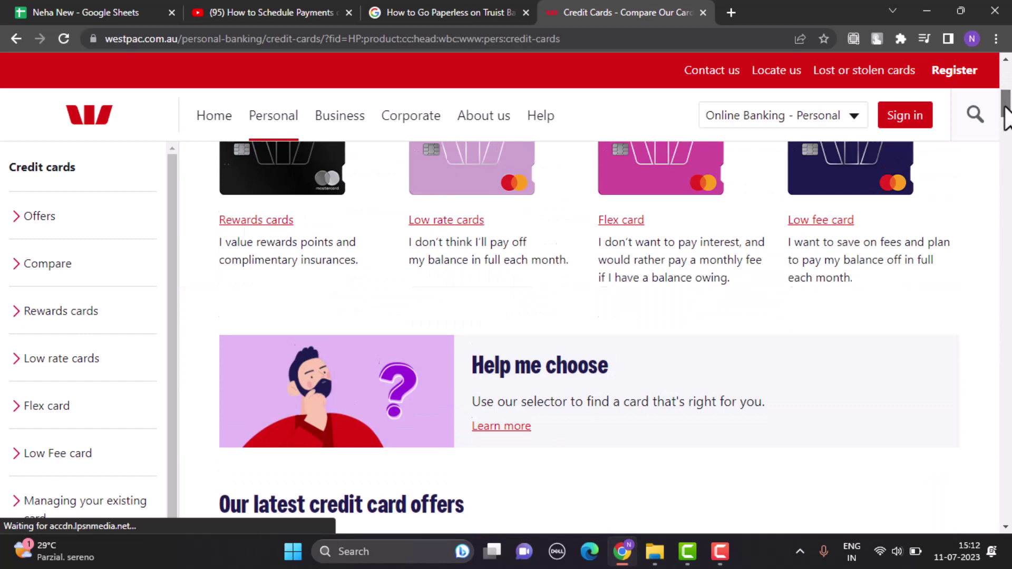
{"action": "scroll", "coordinate": [910, 305], "scroll_direction": "up", "scroll_amount": 3}
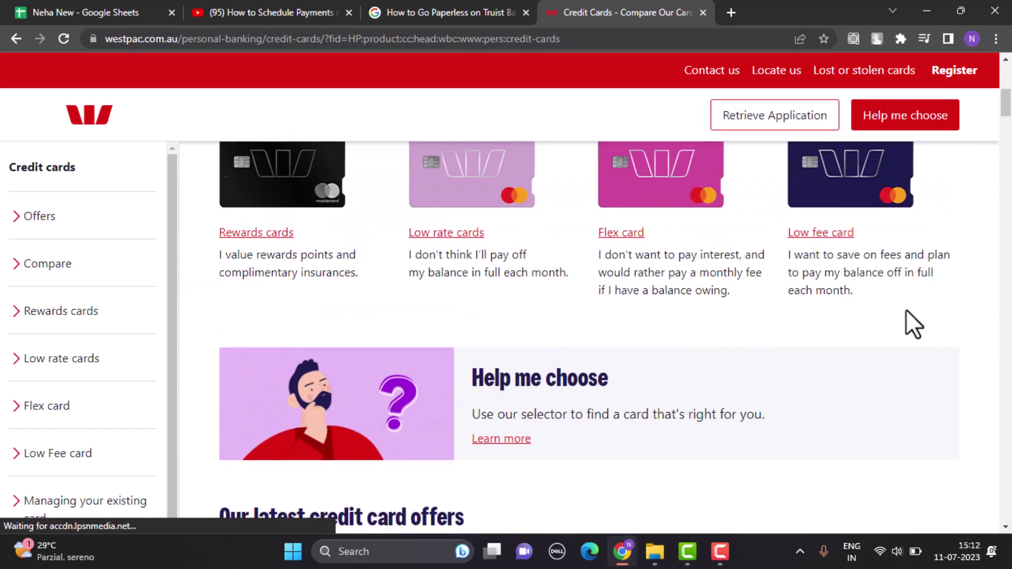
{"action": "scroll", "coordinate": [905, 309], "scroll_direction": "up", "scroll_amount": 3}
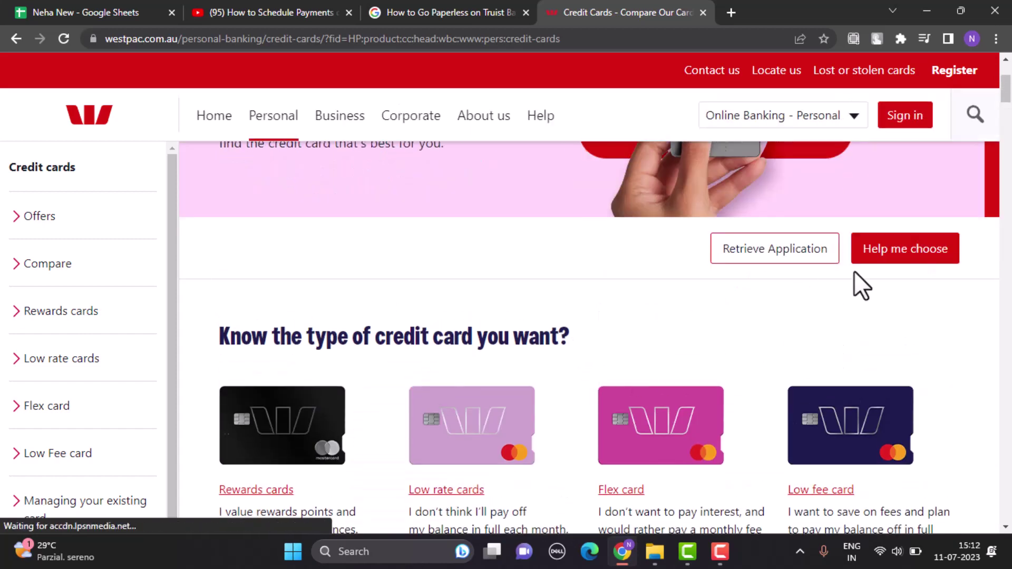
{"action": "scroll", "coordinate": [877, 281], "scroll_direction": "down", "scroll_amount": 3}
{"action": "scroll", "coordinate": [711, 285], "scroll_direction": "down", "scroll_amount": 2}
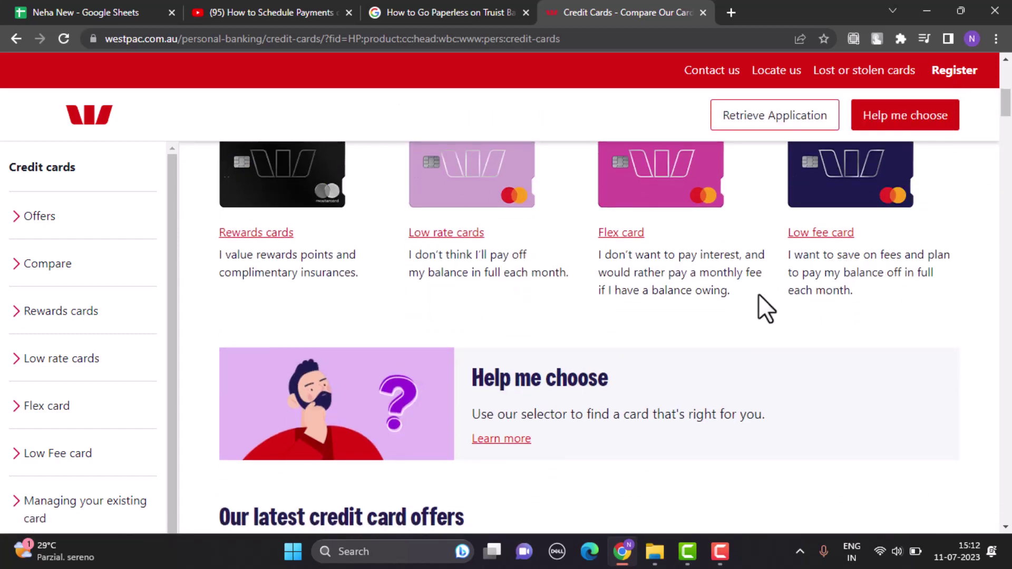
Step: Open the Rewards cards page listing Altitude, Qantas and Velocity cards
{"action": "left_click", "coordinate": [256, 231]}
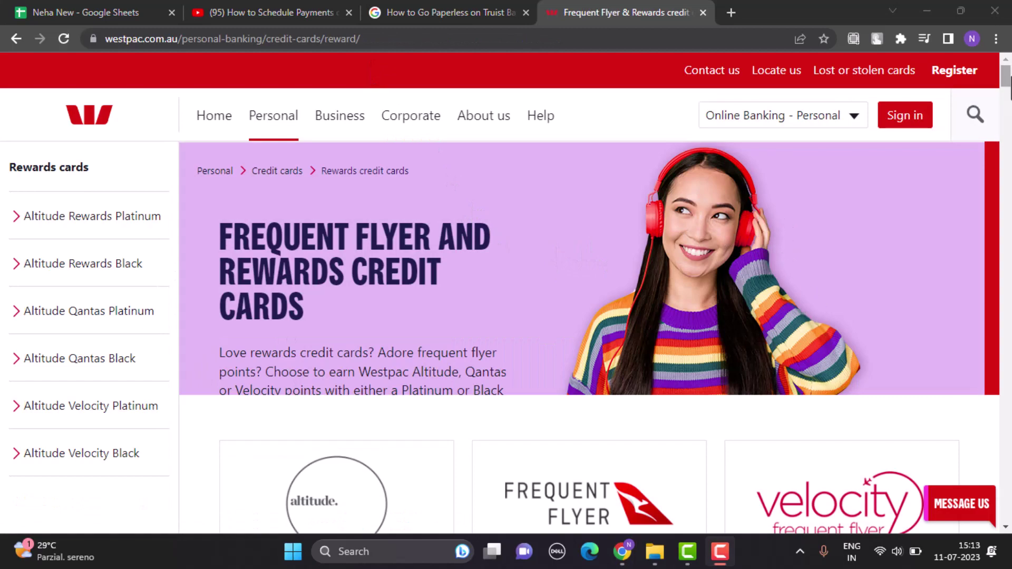
{"action": "scroll", "coordinate": [791, 277], "scroll_direction": "down", "scroll_amount": 8}
{"action": "scroll", "coordinate": [962, 179], "scroll_direction": "down", "scroll_amount": 2}
{"action": "scroll", "coordinate": [792, 332], "scroll_direction": "up", "scroll_amount": 9}
{"action": "scroll", "coordinate": [792, 333], "scroll_direction": "down", "scroll_amount": 3}
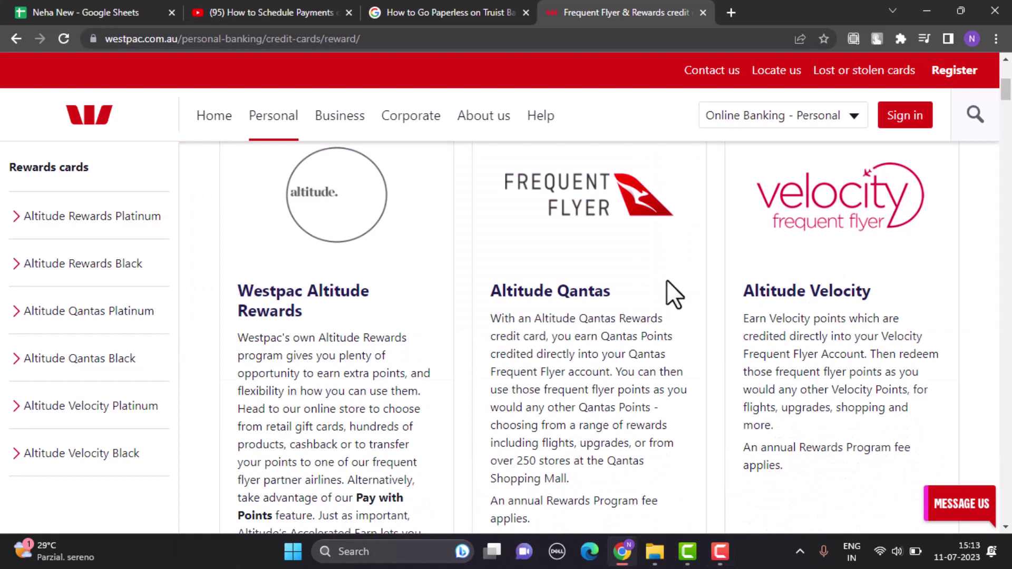
{"action": "scroll", "coordinate": [661, 292], "scroll_direction": "down", "scroll_amount": 3}
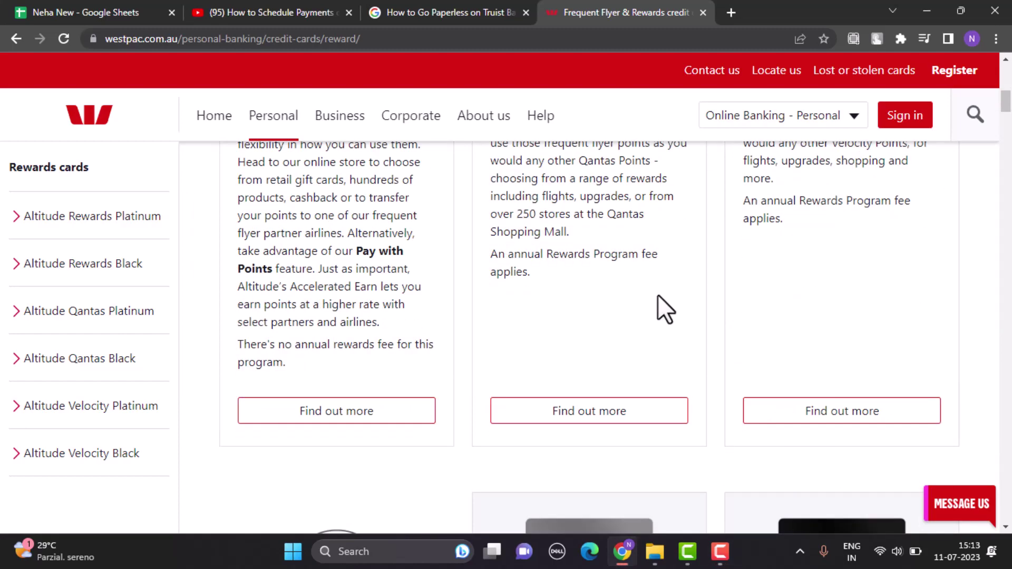
{"action": "scroll", "coordinate": [657, 297], "scroll_direction": "down", "scroll_amount": 4}
{"action": "scroll", "coordinate": [647, 332], "scroll_direction": "down", "scroll_amount": 3}
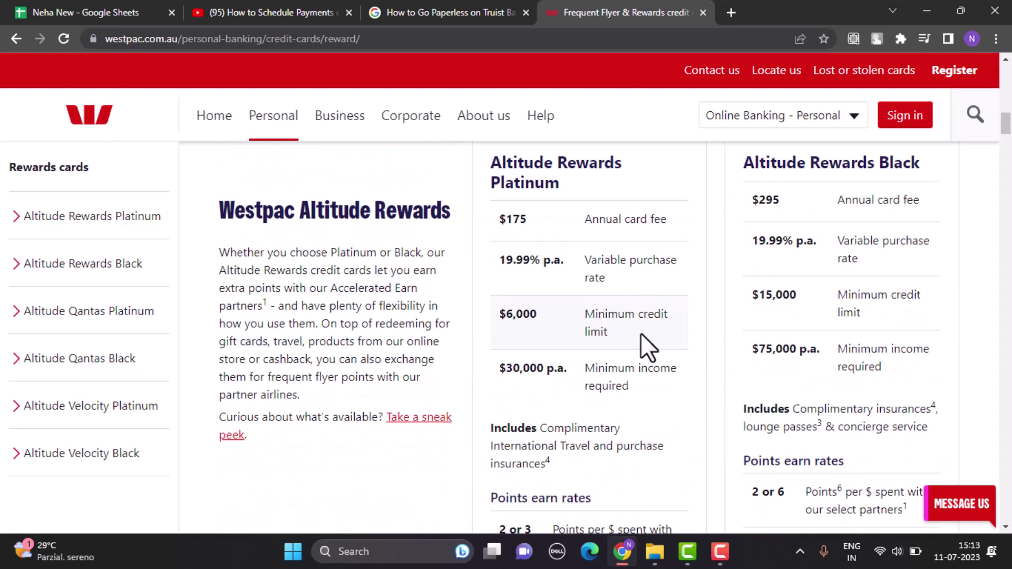
{"action": "scroll", "coordinate": [705, 240], "scroll_direction": "up", "scroll_amount": 3}
{"action": "scroll", "coordinate": [704, 240], "scroll_direction": "down", "scroll_amount": 3}
{"action": "scroll", "coordinate": [637, 344], "scroll_direction": "down", "scroll_amount": 5}
{"action": "scroll", "coordinate": [637, 347], "scroll_direction": "down", "scroll_amount": 5}
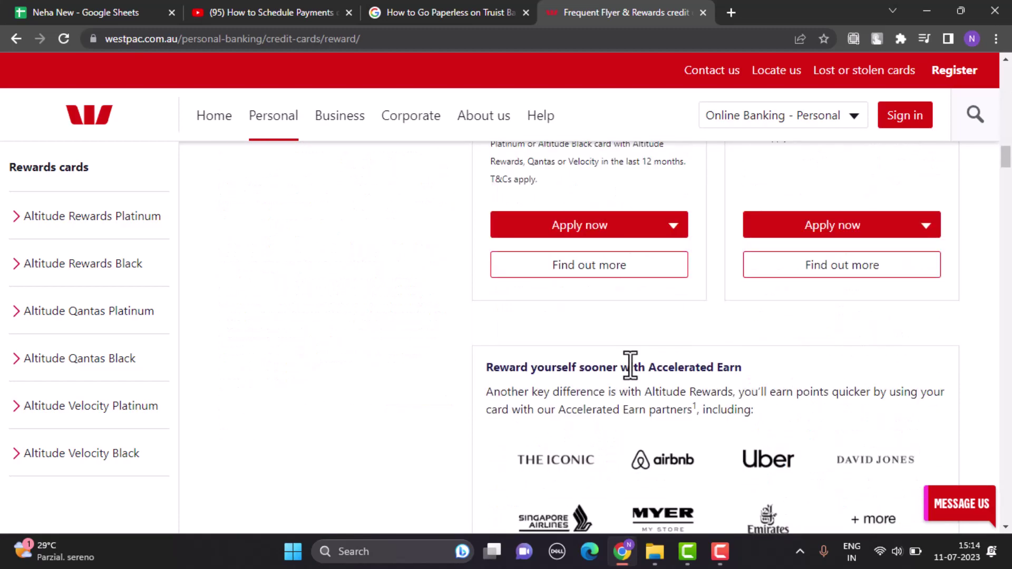
{"action": "scroll", "coordinate": [625, 363], "scroll_direction": "up", "scroll_amount": 3}
Step: Expand the Apply now menu on the Altitude Rewards Platinum card
{"action": "left_click", "coordinate": [606, 472]}
{"action": "scroll", "coordinate": [609, 482], "scroll_direction": "down", "scroll_amount": 1}
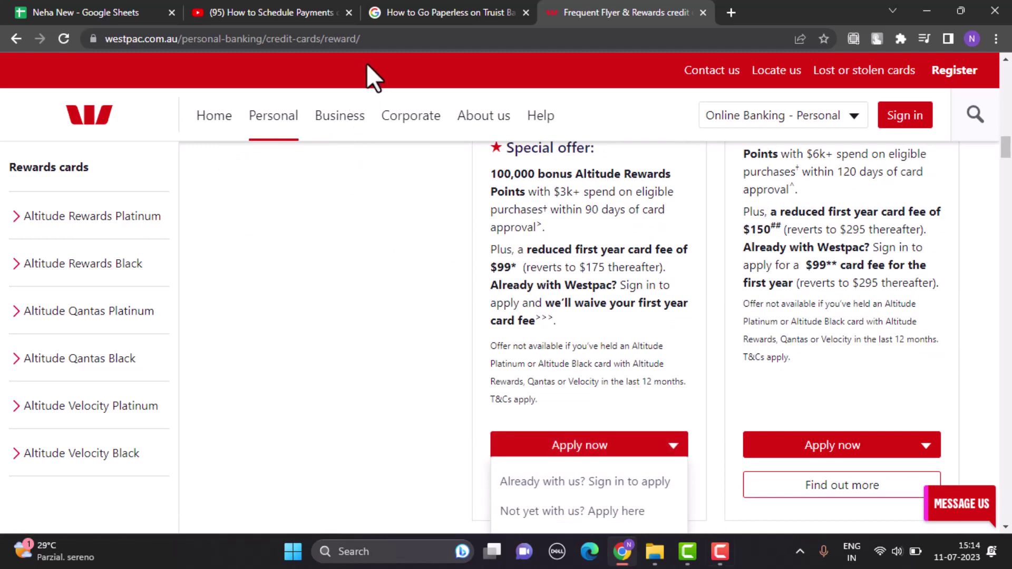
{"action": "scroll", "coordinate": [389, 188], "scroll_direction": "down", "scroll_amount": 3}
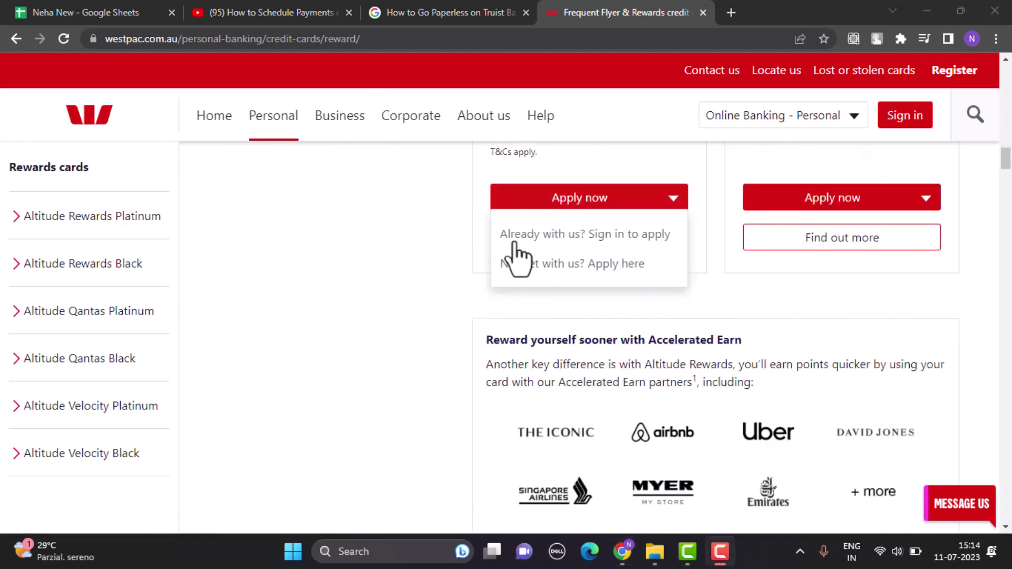